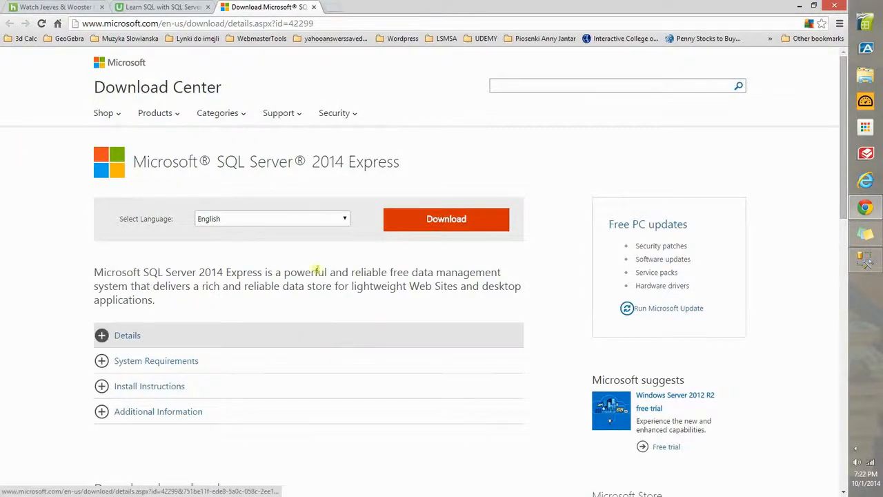
# Step: Open the SQL Server 2014 Express download list and select ExpressAndTools 64BIT\SQLEXPRWT_x64_ENU.exe
pyautogui.click(418, 215)
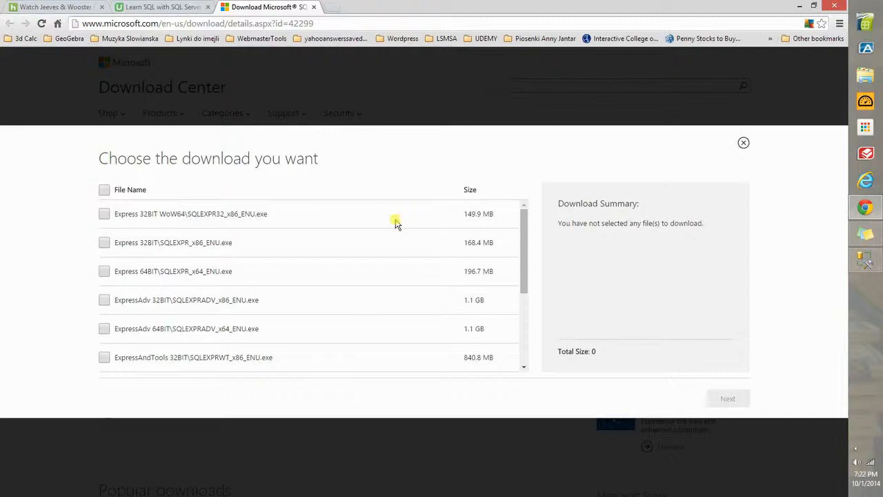
pyautogui.moveTo(526, 230); pyautogui.dragTo(523, 277)
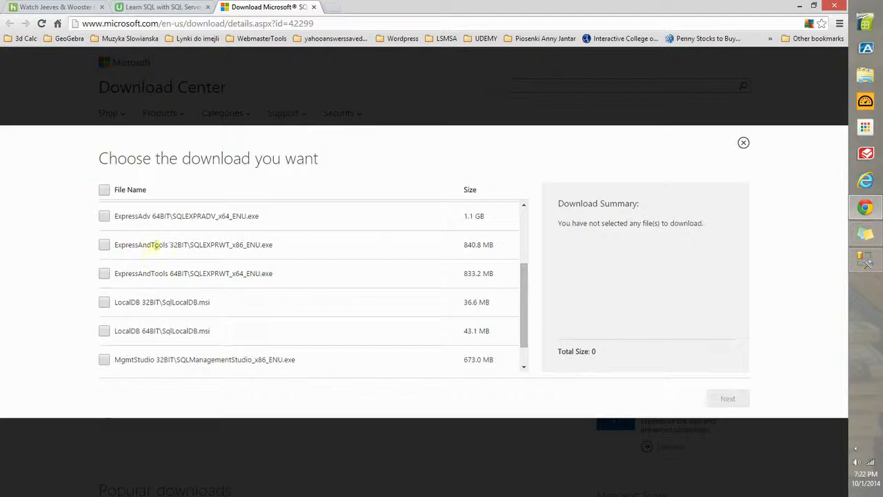
pyautogui.click(104, 274)
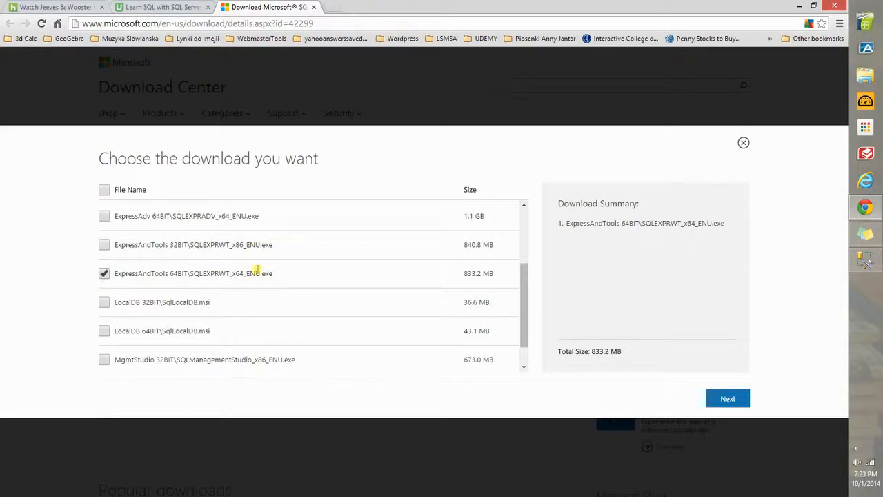
# Step: Launch Command Prompt and run the systeminfo command
pyautogui.click(21, 479)
pyautogui.write('cmd')
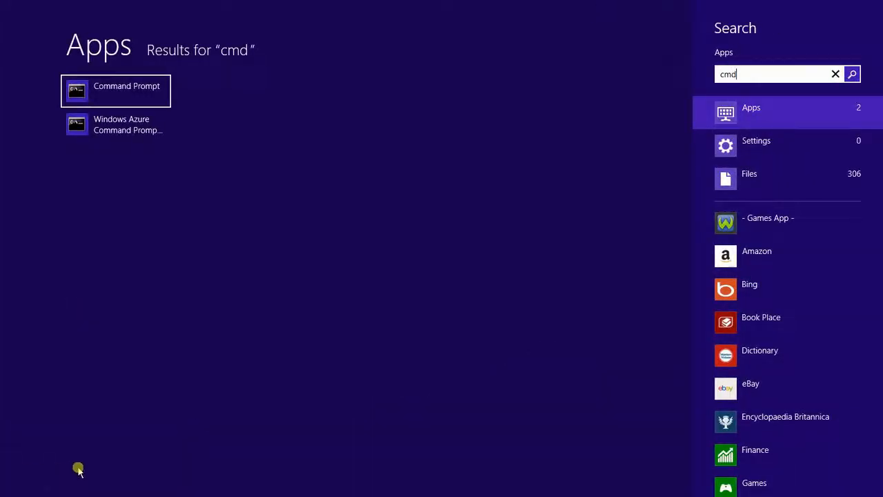
pyautogui.click(117, 90)
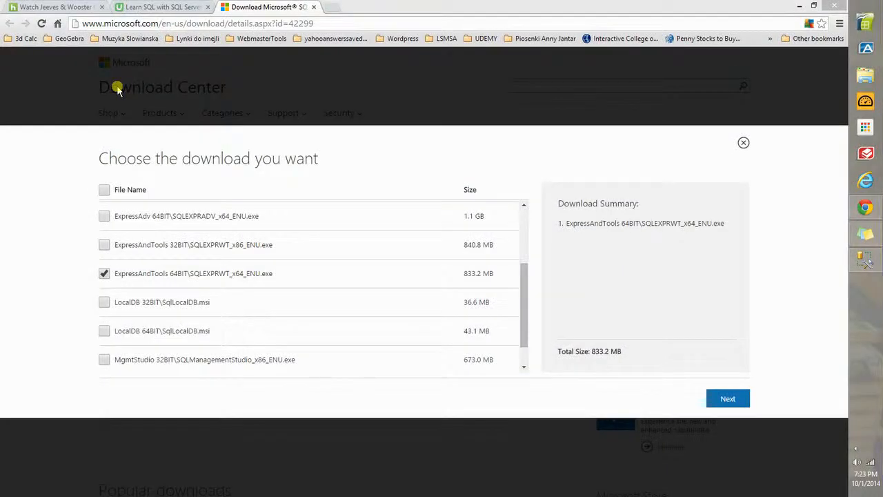
pyautogui.write('systeinfo')
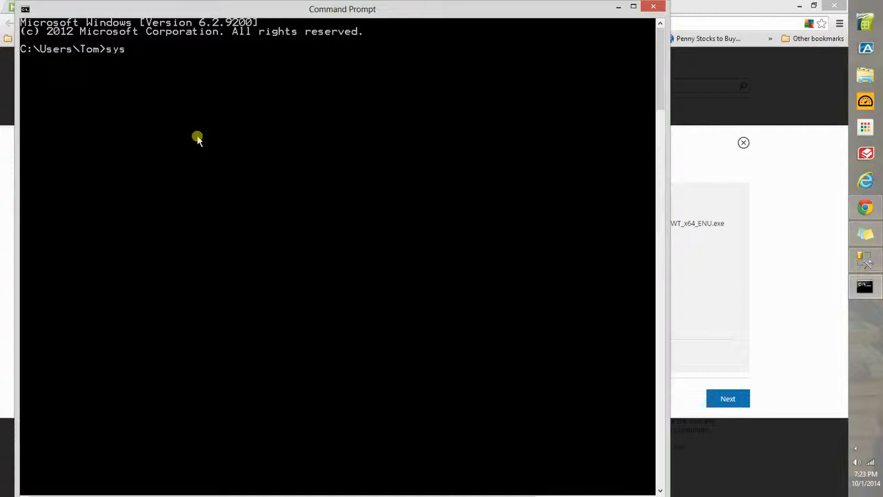
pyautogui.press('BackSpace')
pyautogui.press('BackSpace')
pyautogui.press('BackSpace')
pyautogui.write('m')
pyautogui.press('BackSpace')
pyautogui.press('BackSpace')
pyautogui.write('minfo')
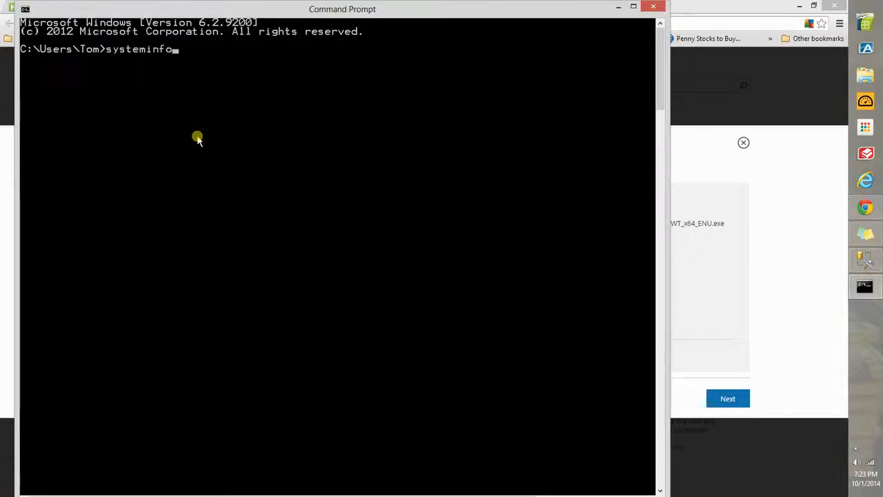
pyautogui.press('Return')
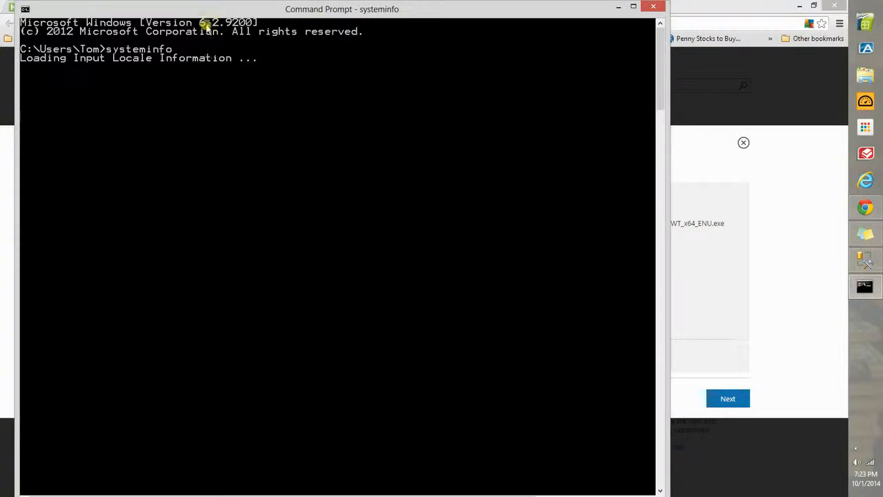
# Step: Examine the system type in the systeminfo output, then minimize Command Prompt to return to the browser
pyautogui.moveTo(207, 9); pyautogui.dragTo(236, 12)
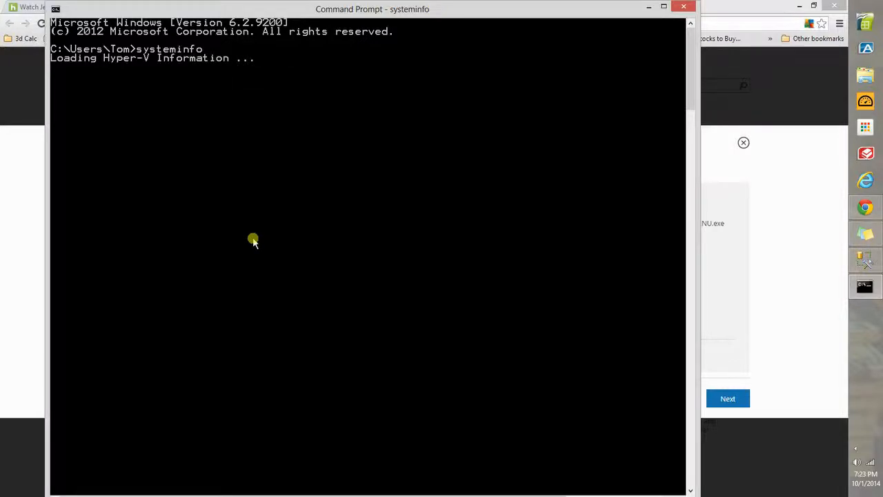
pyautogui.scroll(20, 253, 238)
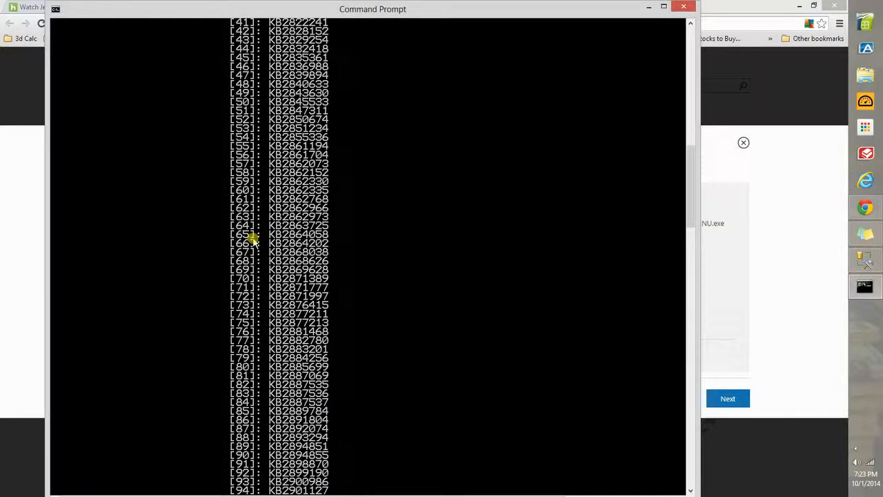
pyautogui.scroll(20, 253, 238)
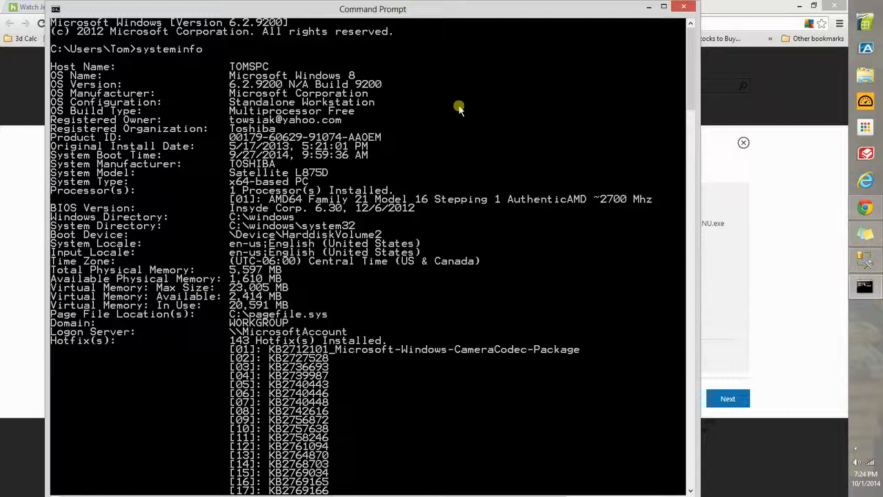
pyautogui.click(648, 8)
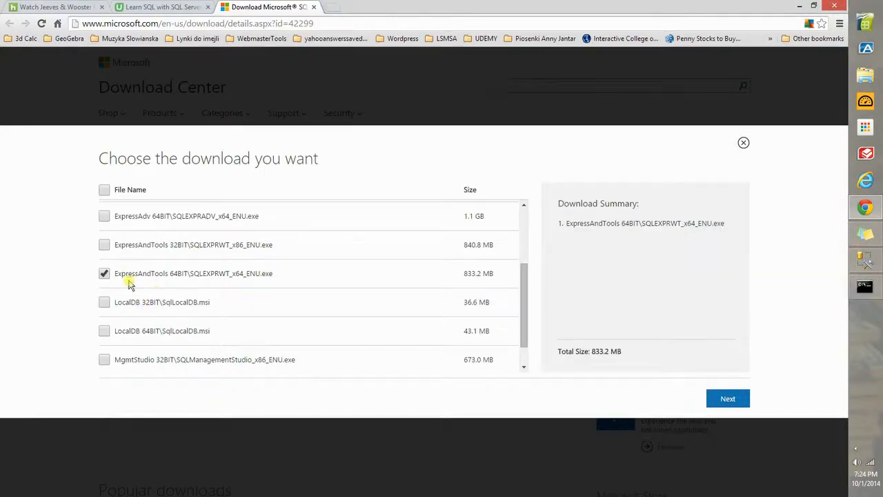
# Step: Save the selected SQLEXPRWT_x64_ENU installer to the Pictures library and cancel its download
pyautogui.click(726, 400)
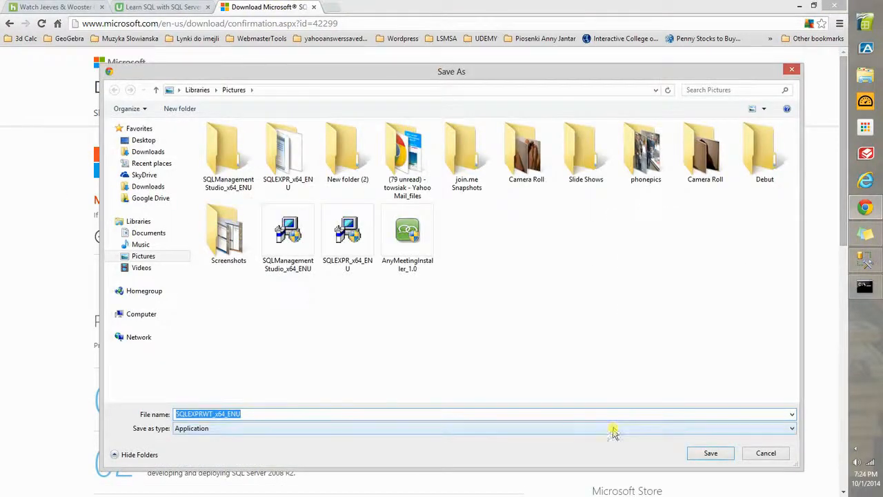
pyautogui.click(713, 453)
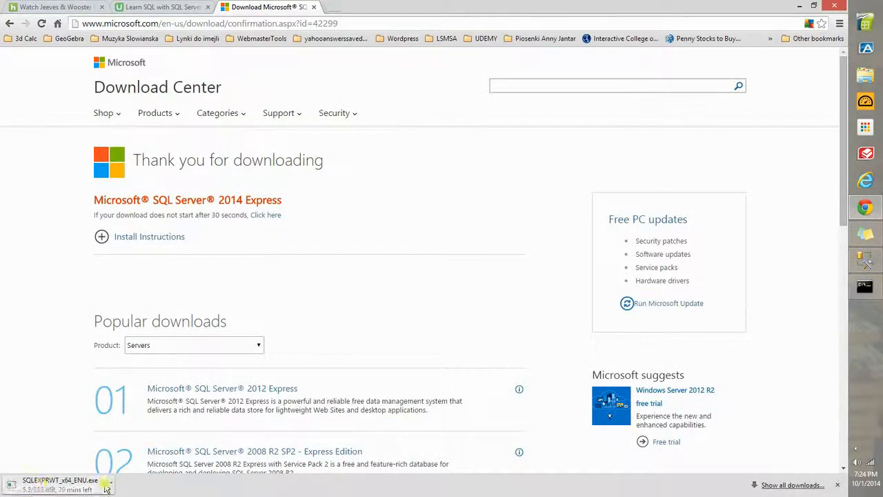
pyautogui.click(110, 486)
pyautogui.click(135, 465)
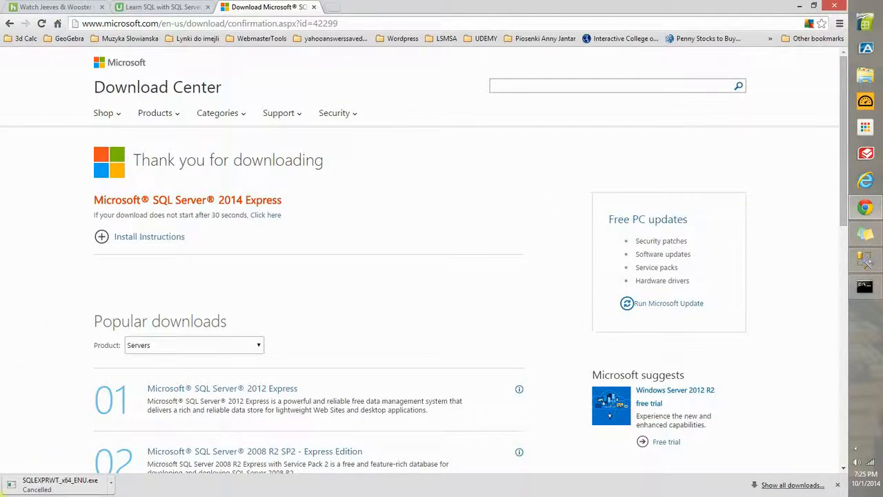
# Step: Switch to SQL Server 2014 Management Studio from the Windows Start screen
pyautogui.click(2, 494)
pyautogui.scroll(-10, 41, 338)
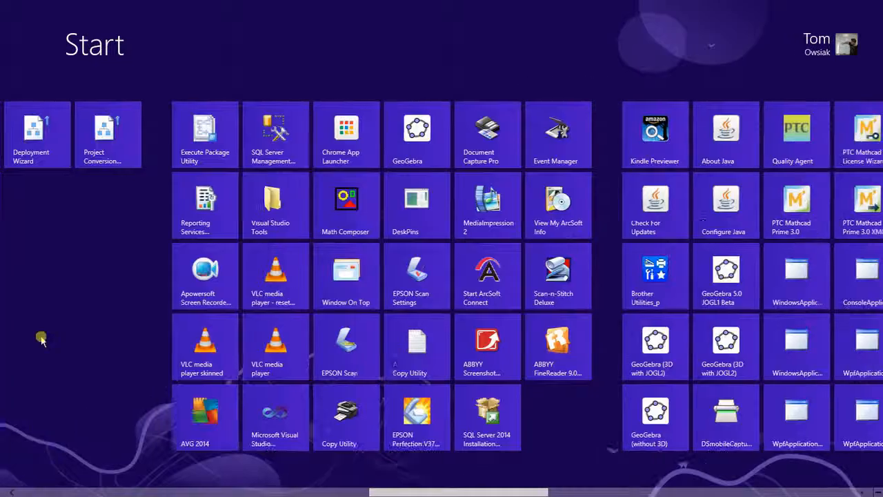
pyautogui.scroll(-8, 40, 336)
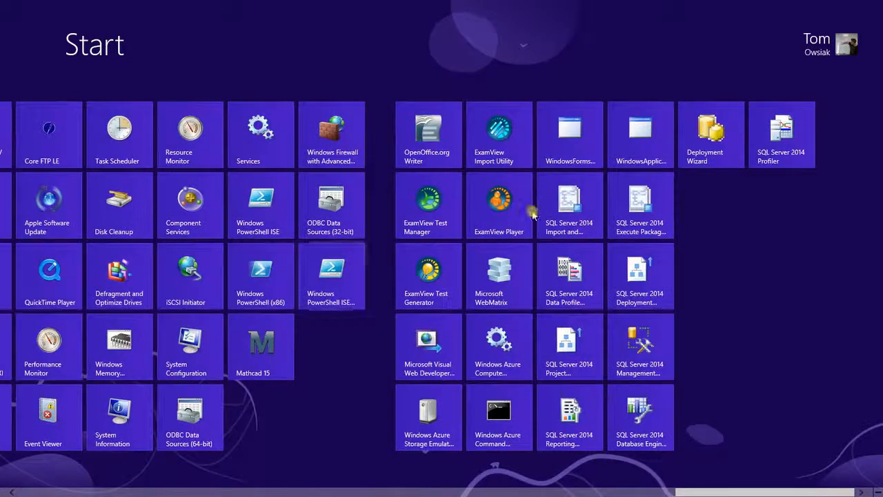
pyautogui.click(645, 351)
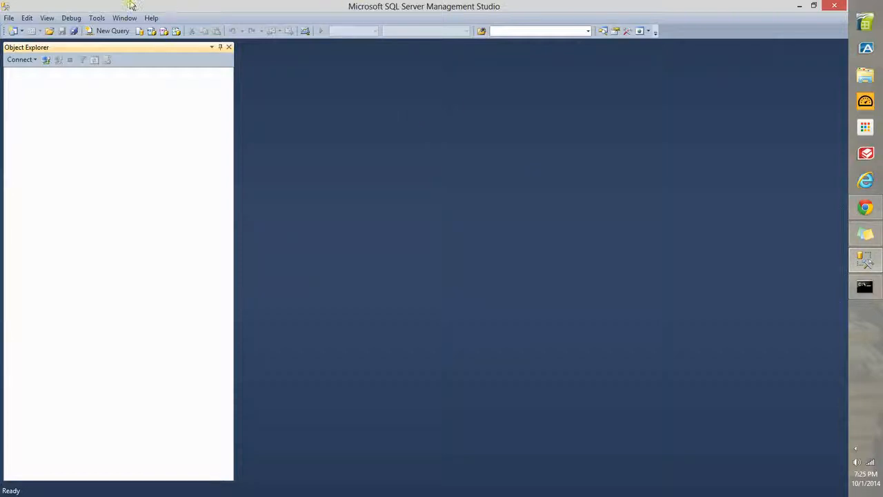
# Step: Start a new Object Explorer connection and review the available server types and saved server names
pyautogui.click(45, 59)
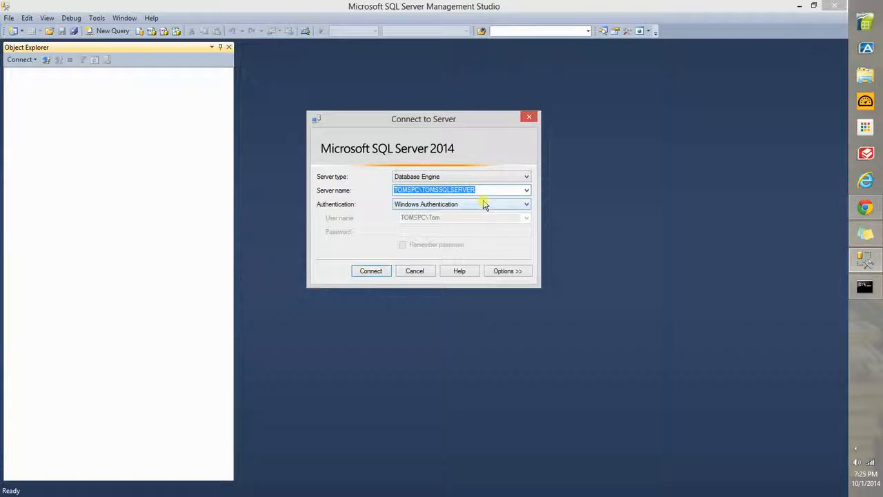
pyautogui.click(519, 179)
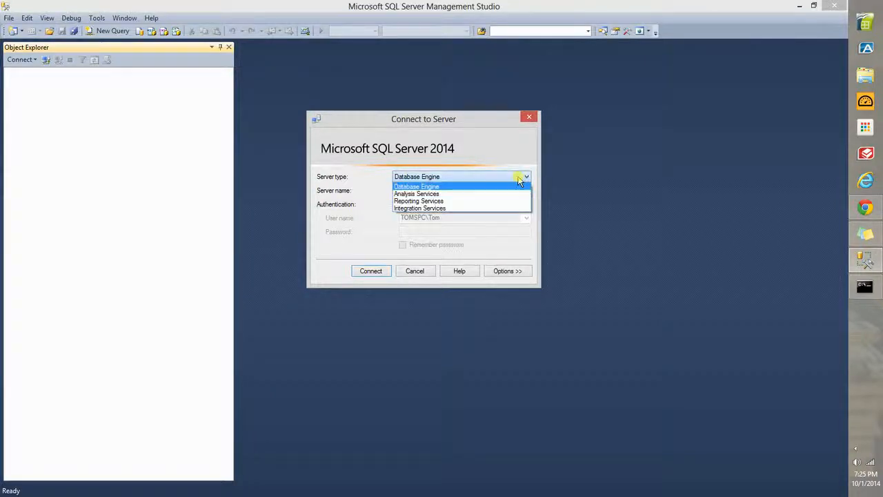
pyautogui.click(526, 189)
pyautogui.click(526, 190)
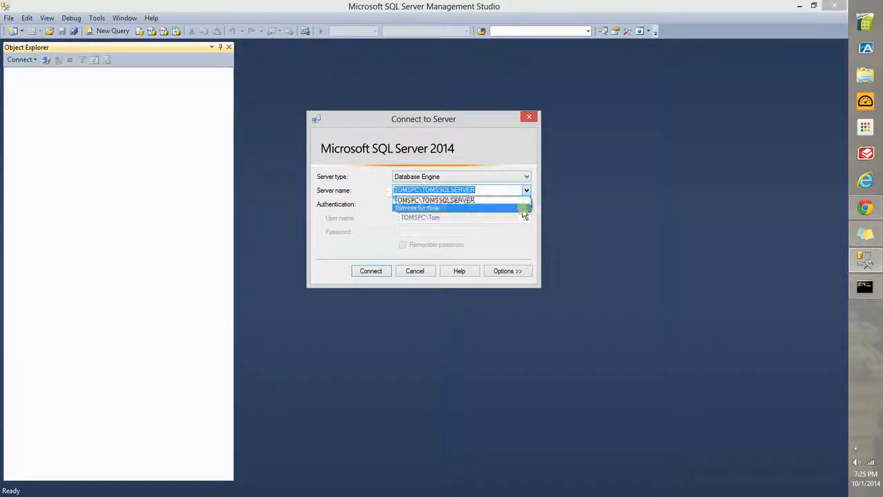
# Step: Browse the local Database Engine servers, highlight TOMSPC\SQLEXPRESS, and cancel the server selection
pyautogui.click(524, 208)
pyautogui.click(373, 147)
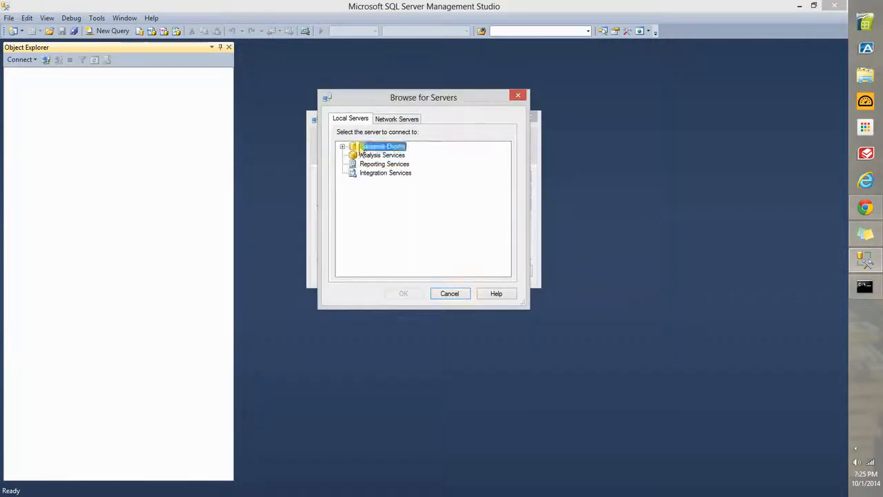
pyautogui.click(342, 146)
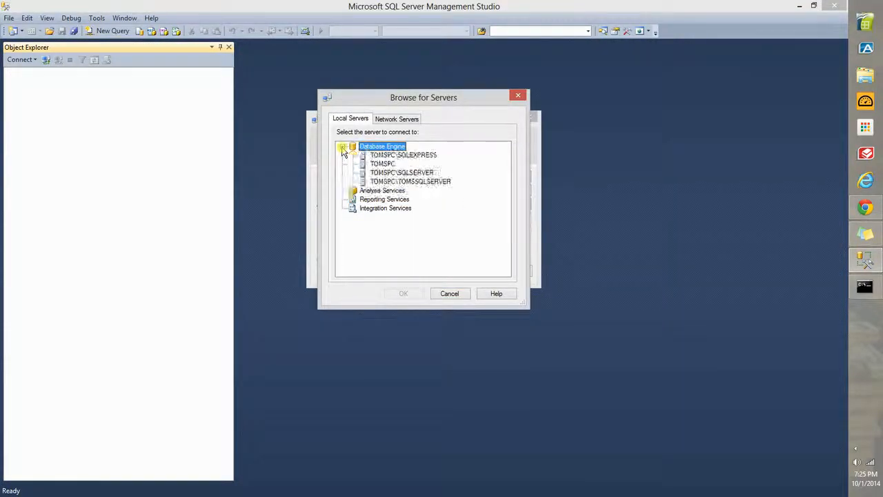
pyautogui.click(405, 156)
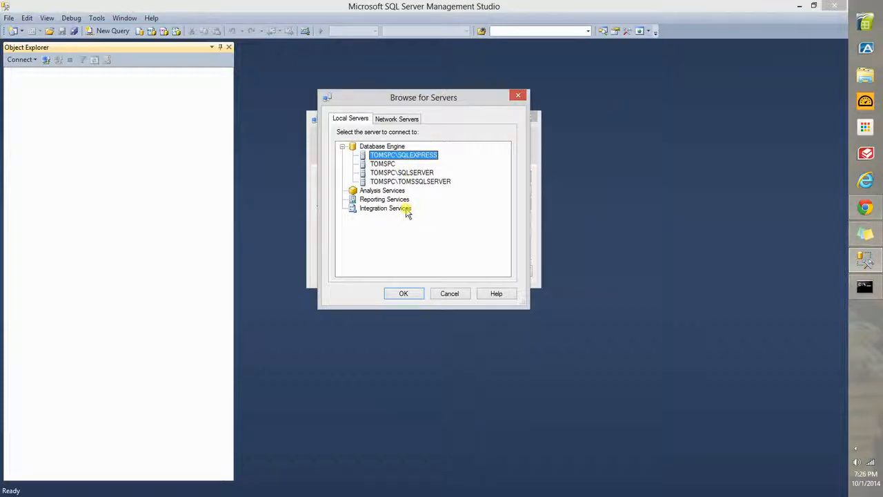
pyautogui.click(438, 292)
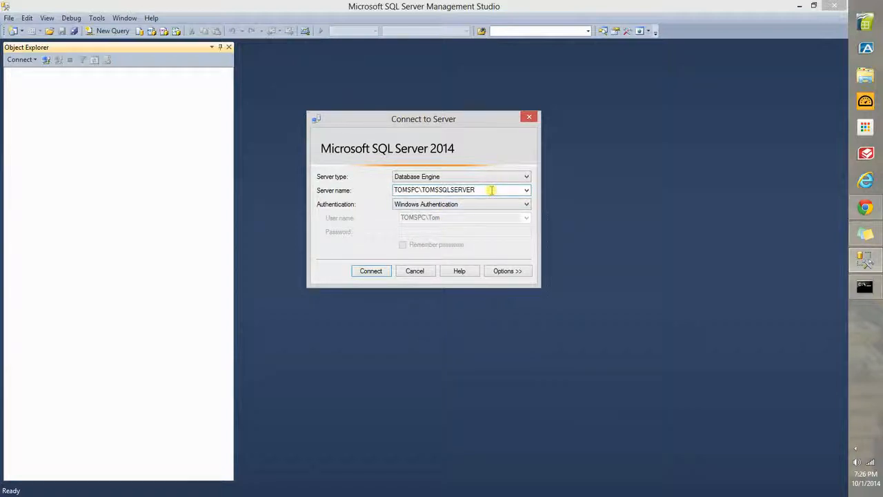
# Step: Connect to the Database Engine server TOMSPC\TOMSSQLSERVER using Windows Authentication
pyautogui.moveTo(491, 190); pyautogui.dragTo(388, 185)
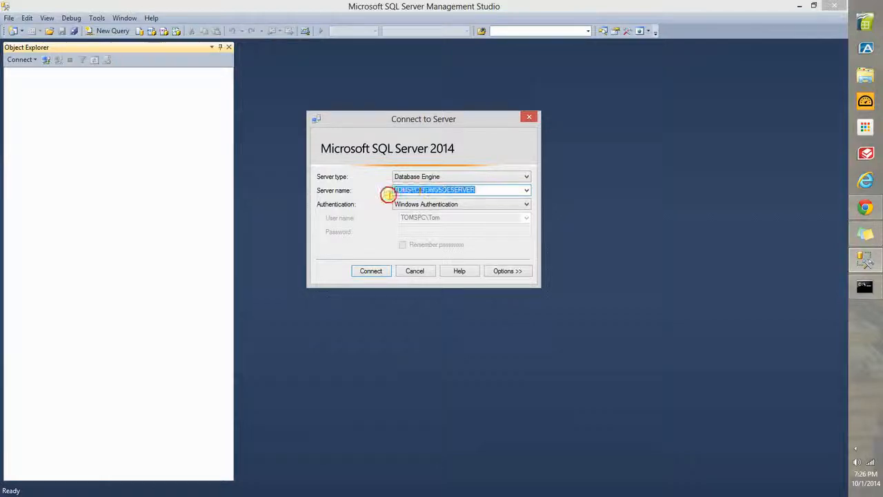
pyautogui.click(491, 191)
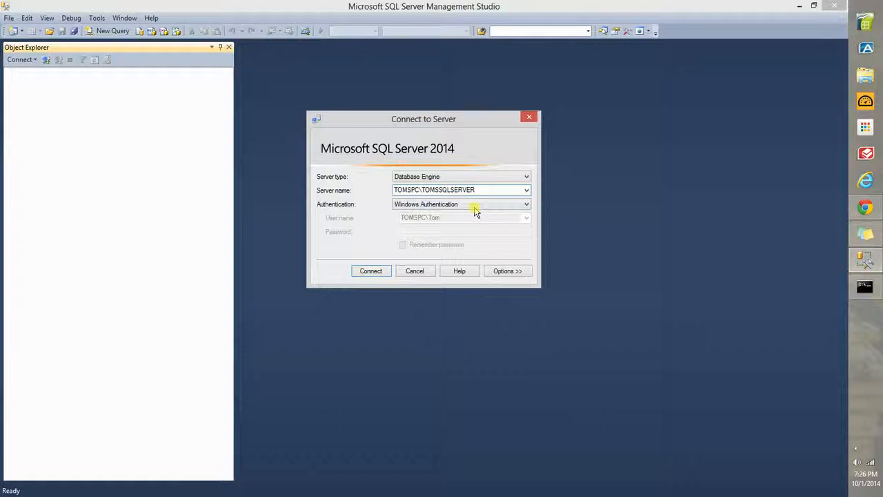
pyautogui.click(372, 272)
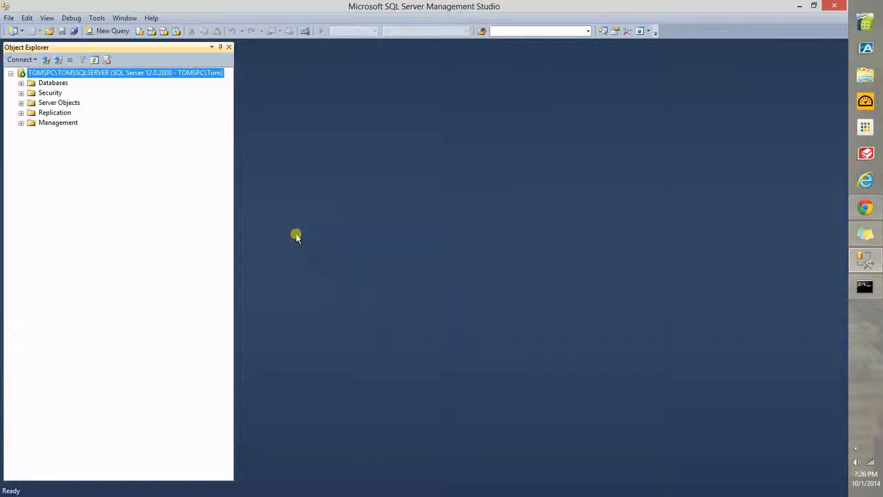
# Step: Stop the TOMSPC\TOMSSQLSERVER service from Object Explorer and confirm the request
pyautogui.rightClick(102, 74)
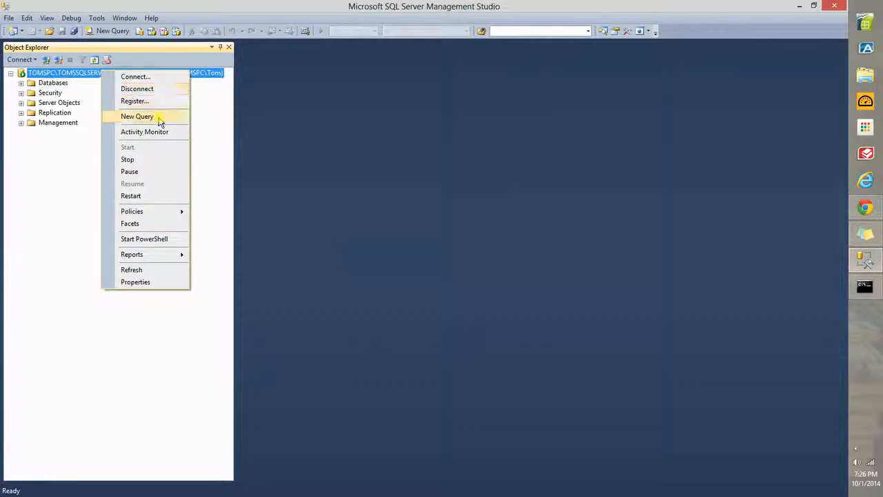
pyautogui.click(163, 161)
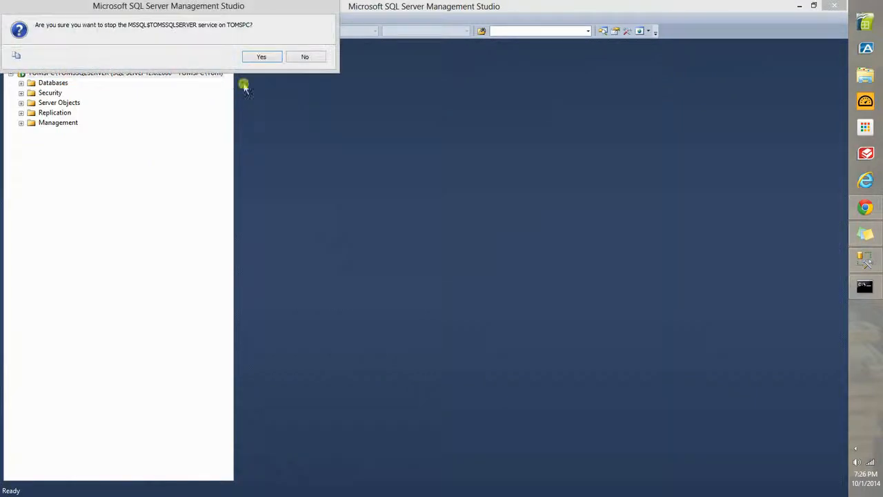
pyautogui.click(261, 57)
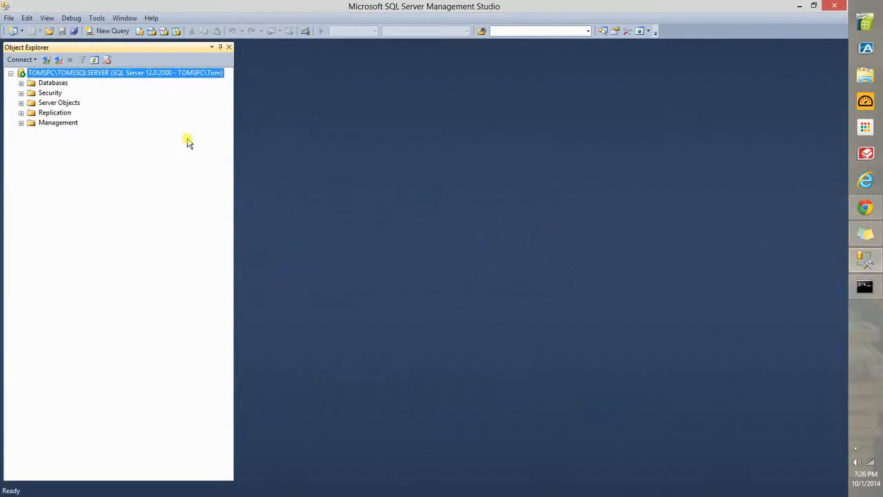
# Step: Start the stopped TOMSPC\TOMSSQLSERVER service again and confirm the request
pyautogui.rightClick(32, 73)
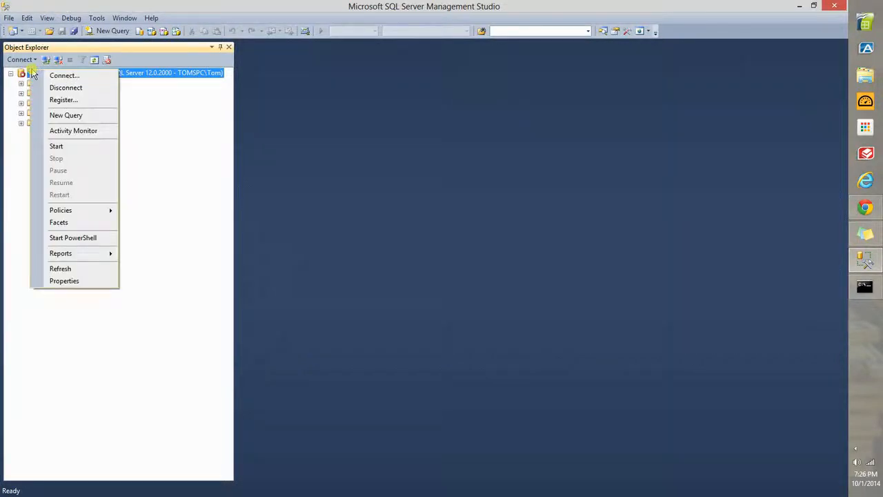
pyautogui.click(73, 146)
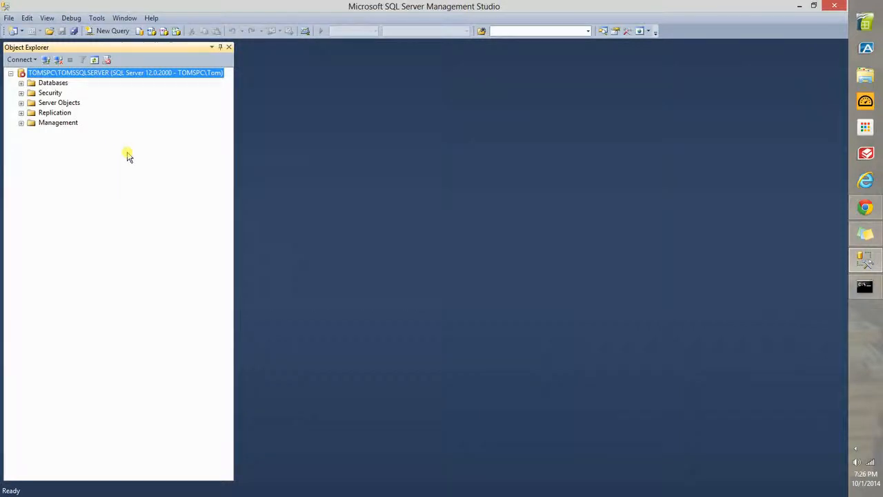
pyautogui.click(268, 58)
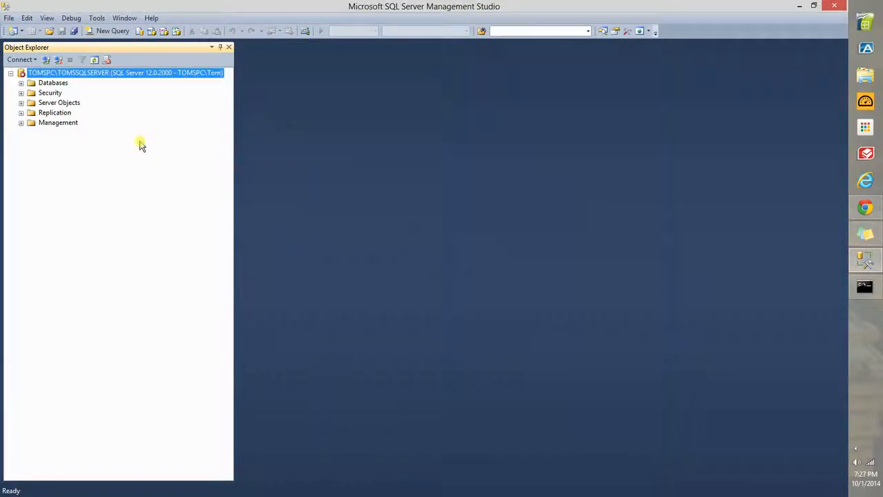
# Step: Expand the Databases folder and open the Server Dashboard standard report for the TOMSPC\TOMSSQLSERVER server
pyautogui.click(20, 83)
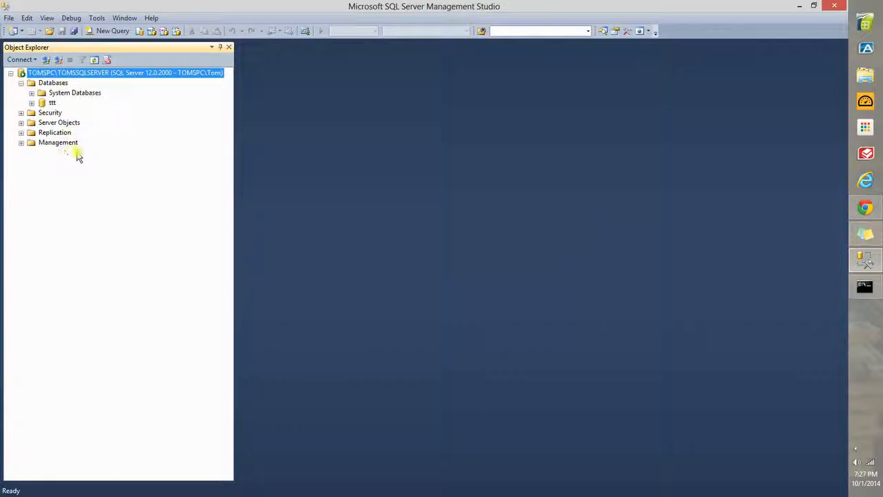
pyautogui.rightClick(89, 78)
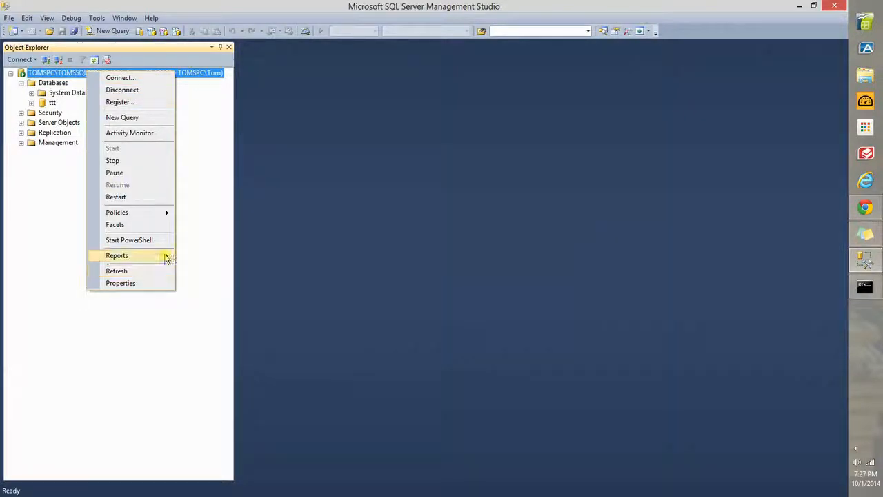
pyautogui.moveTo(166, 256)
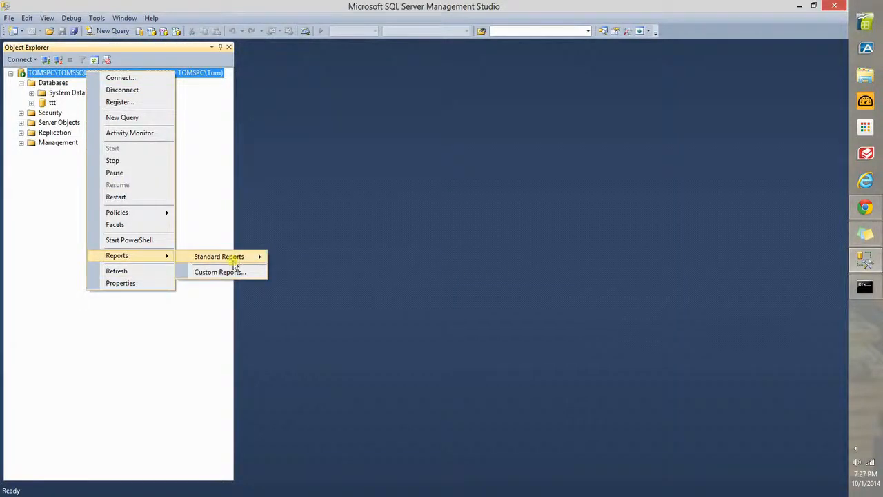
pyautogui.moveTo(235, 264)
pyautogui.click(339, 221)
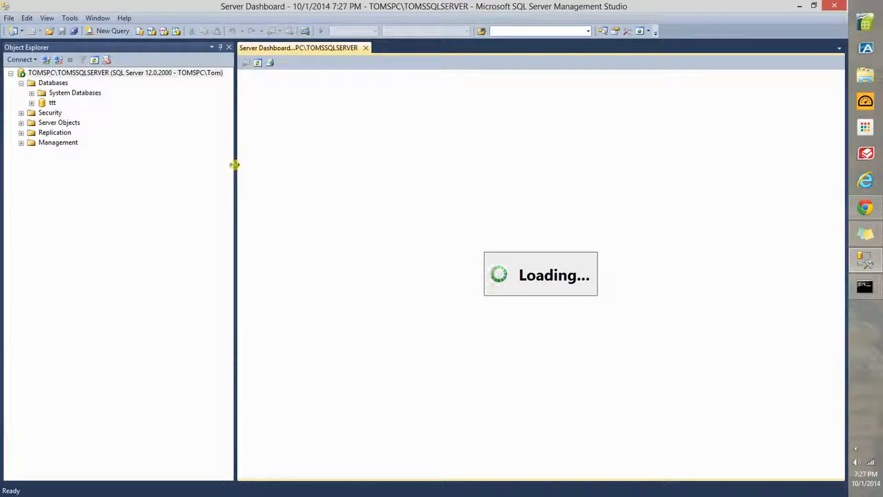
# Step: Narrow the Object Explorer pane to give the Server Dashboard report more width
pyautogui.click(233, 171)
pyautogui.moveTo(234, 174); pyautogui.dragTo(141, 198)
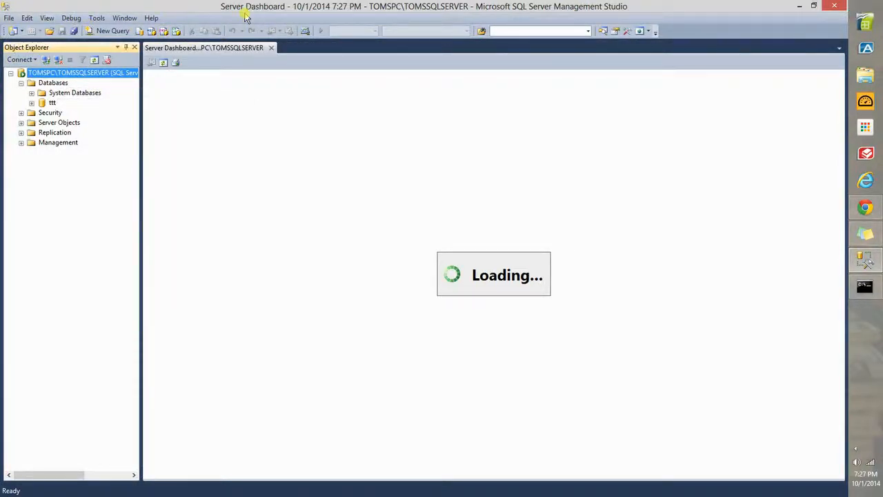
# Step: Look over the available Management Studio commands and launch View Help
pyautogui.click(47, 19)
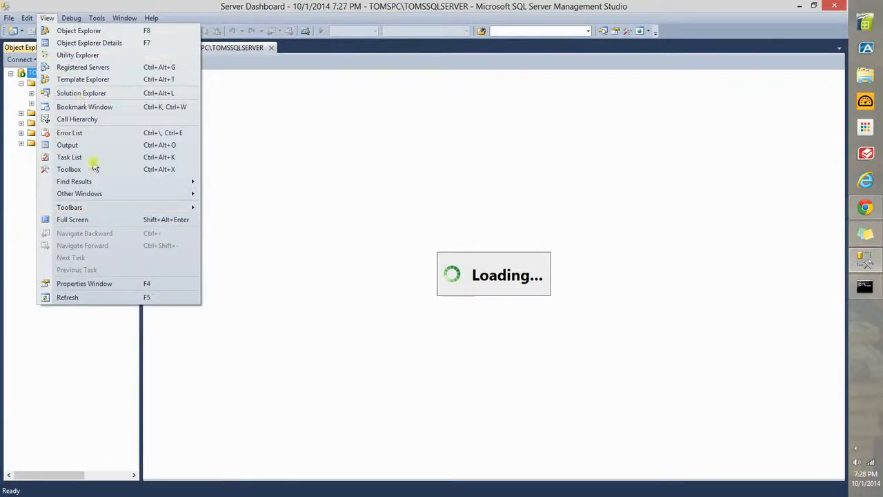
pyautogui.moveTo(70, 21)
pyautogui.moveTo(108, 21)
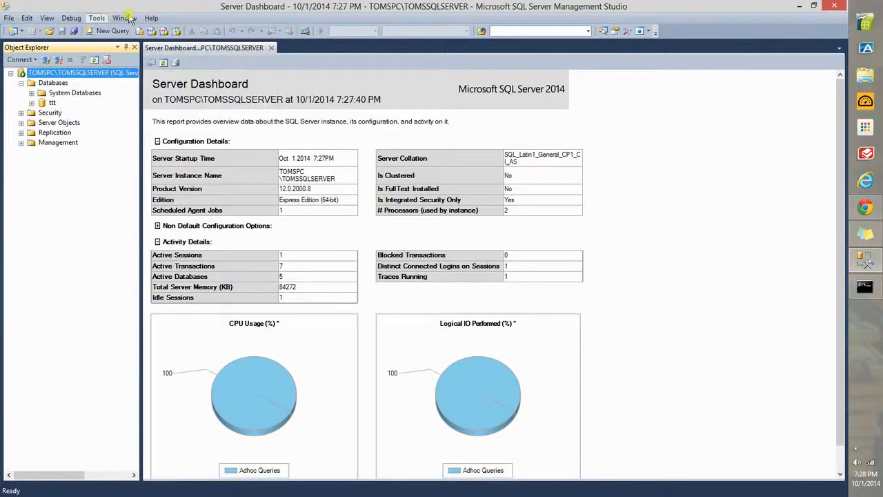
pyautogui.moveTo(153, 21)
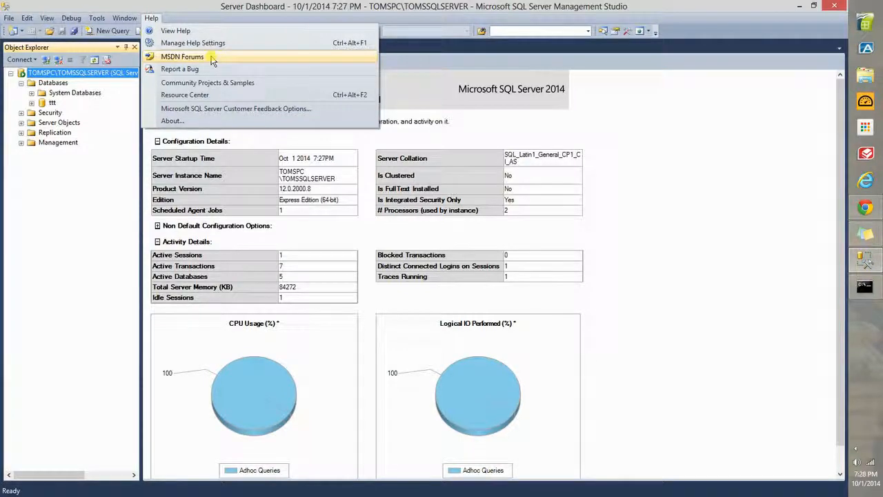
pyautogui.click(211, 32)
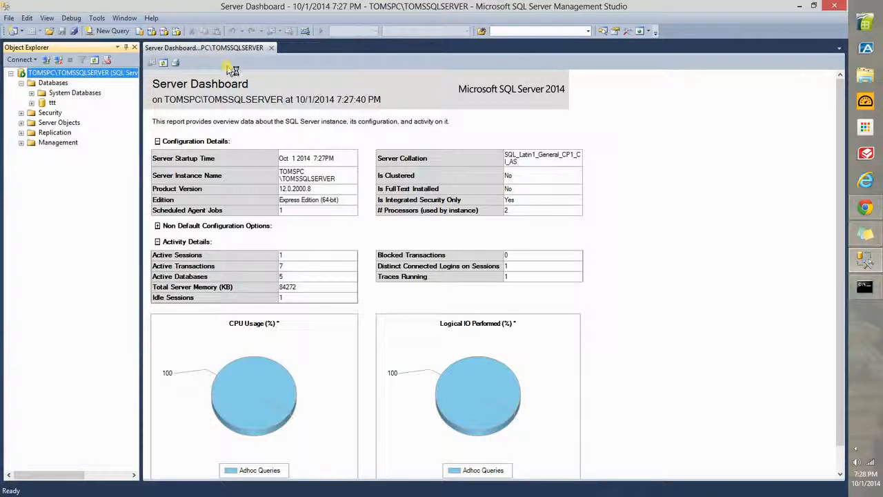
# Step: Collapse the Activity Details and Configuration Details sections of the Server Dashboard report
pyautogui.click(661, 180)
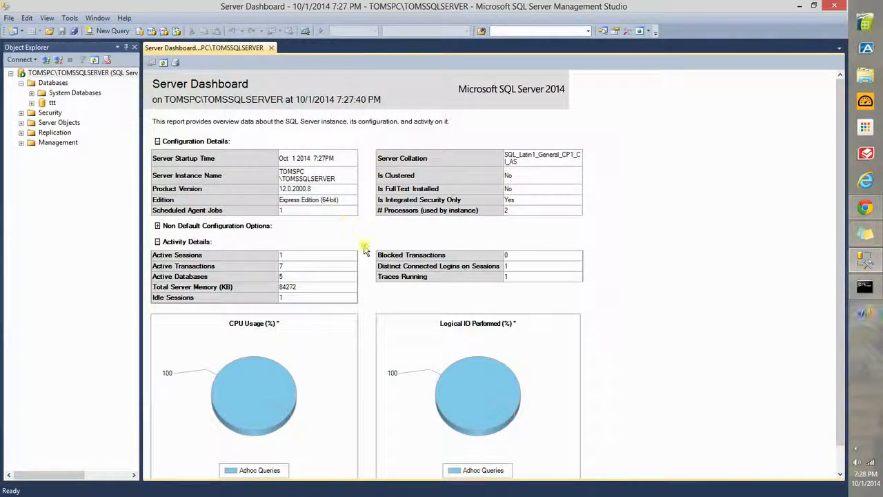
pyautogui.click(158, 243)
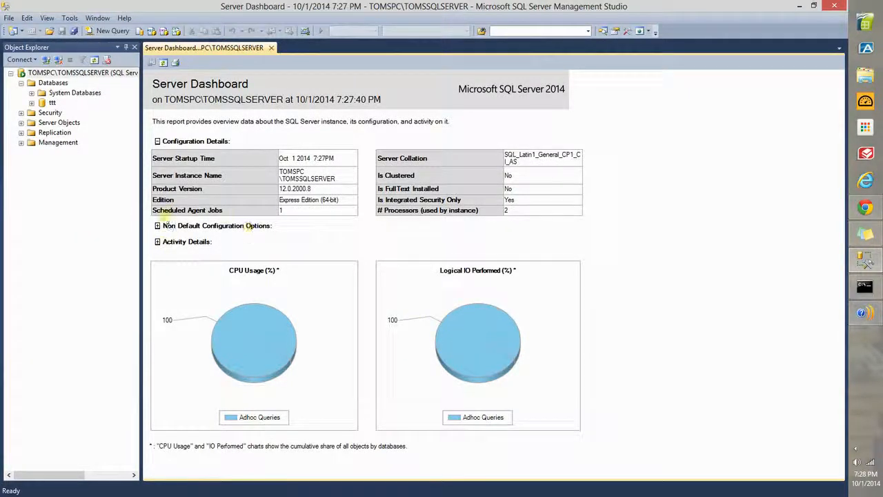
pyautogui.click(159, 142)
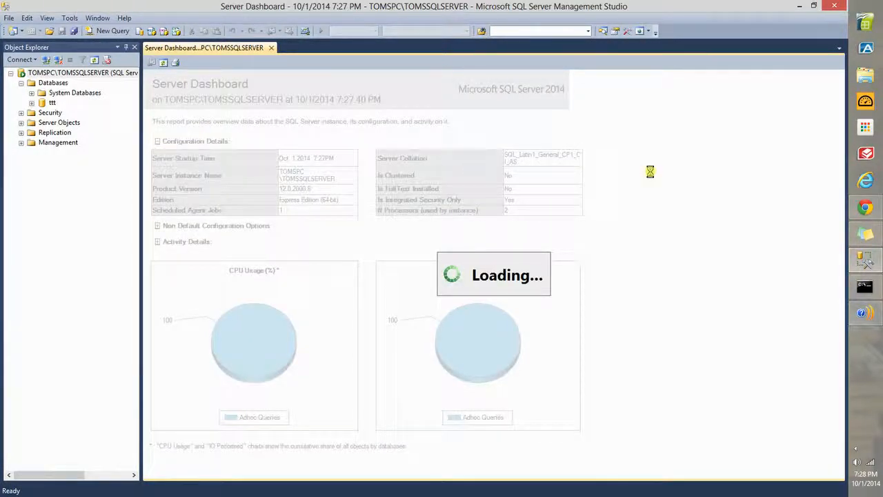
# Step: Bring up the Online Help Consent request and decline viewing Help content on the Internet
pyautogui.click(875, 314)
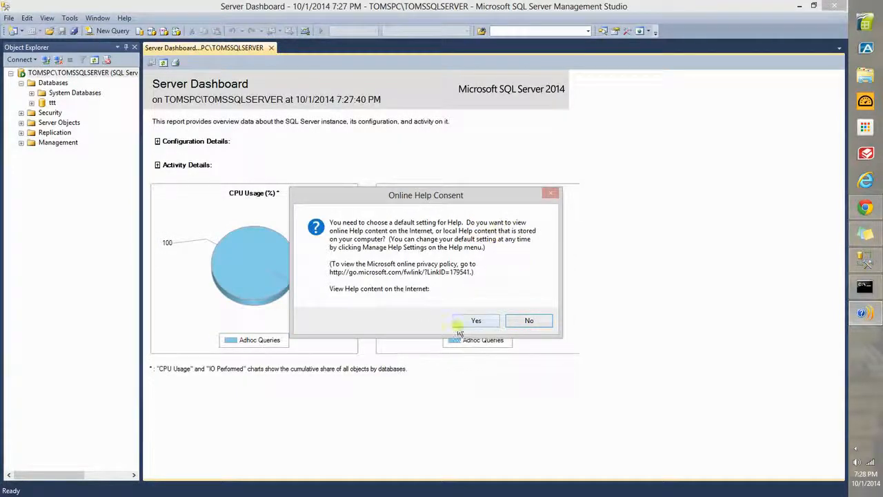
pyautogui.click(519, 322)
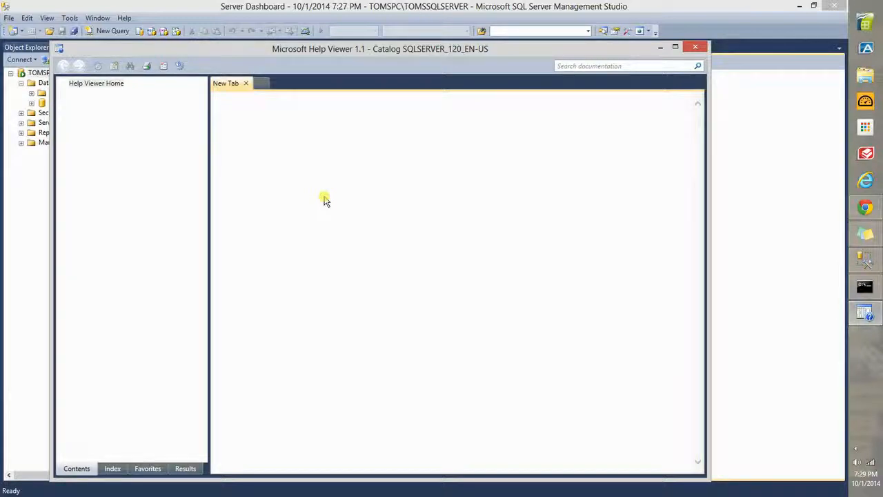
# Step: Look through the Index, Contents, Favorites and Results views of Microsoft Help Viewer and close the viewer
pyautogui.click(111, 468)
pyautogui.moveTo(172, 52); pyautogui.dragTo(176, 47)
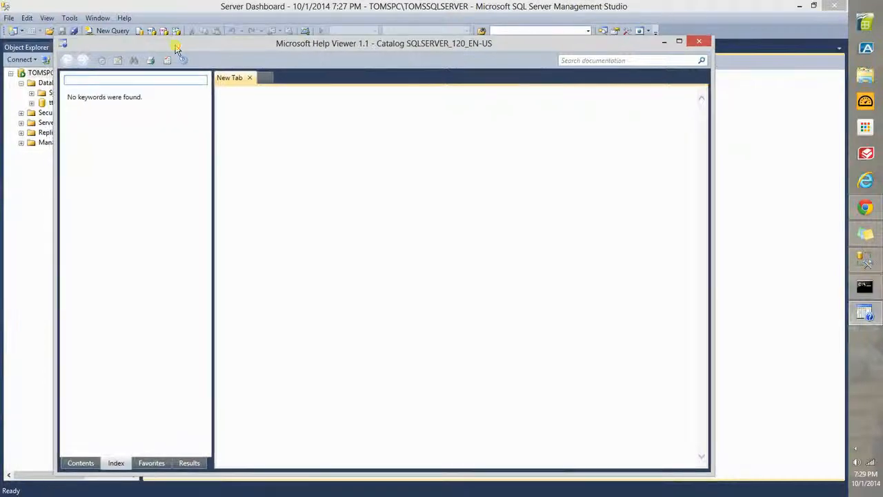
pyautogui.click(86, 463)
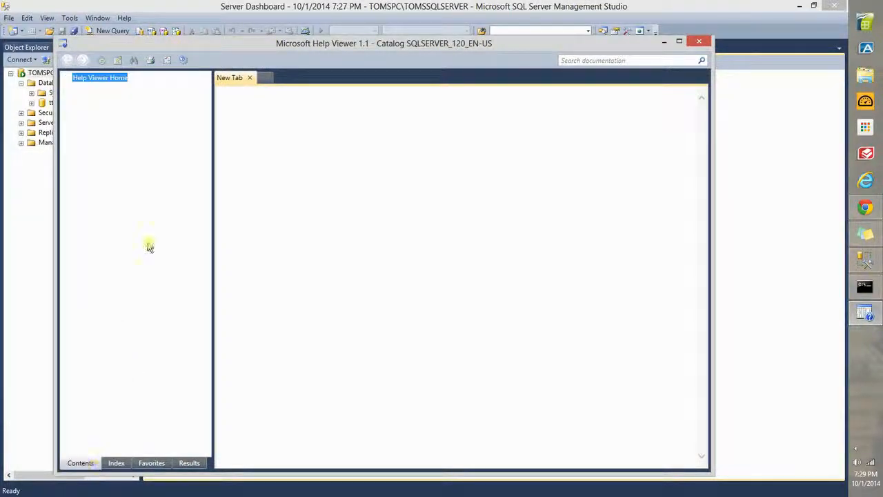
pyautogui.click(119, 463)
pyautogui.click(157, 465)
pyautogui.click(189, 463)
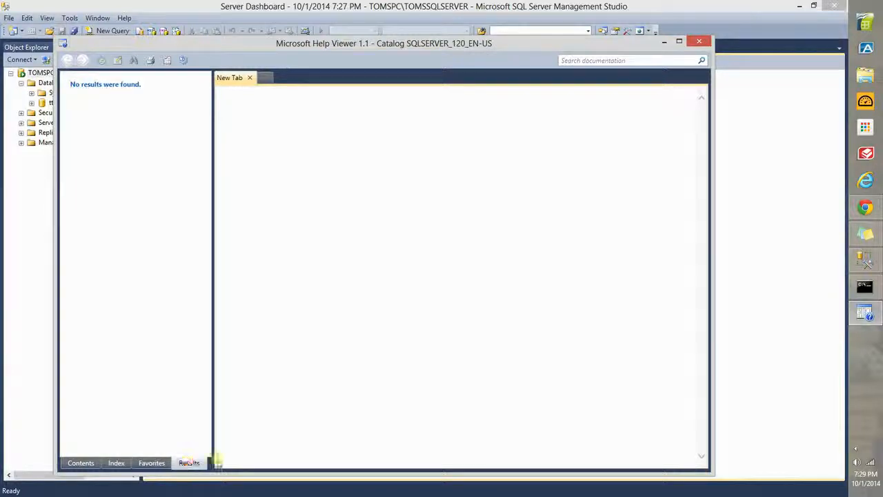
pyautogui.click(699, 40)
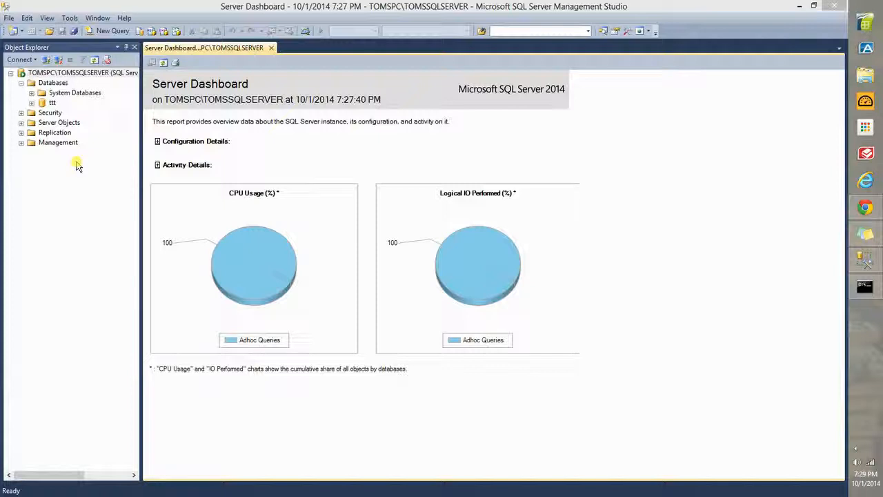
# Step: Collapse the Databases folder in Object Explorer and return to the Server Dashboard report
pyautogui.click(21, 83)
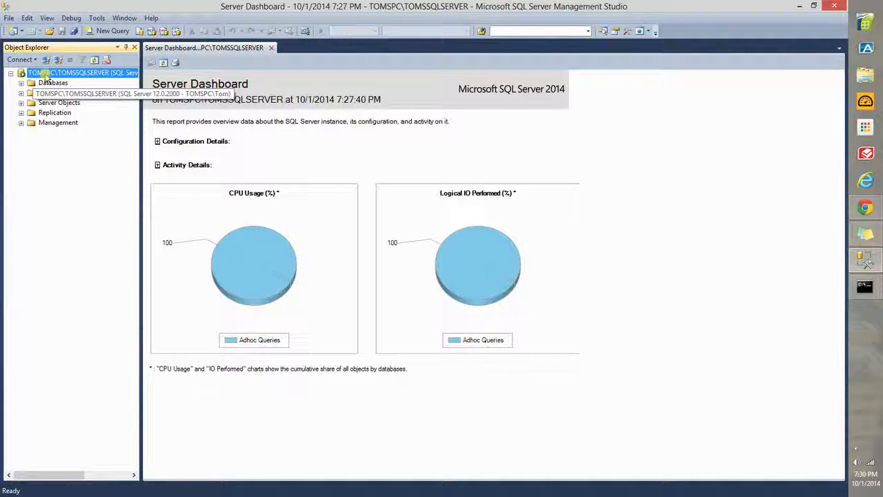
pyautogui.click(679, 314)
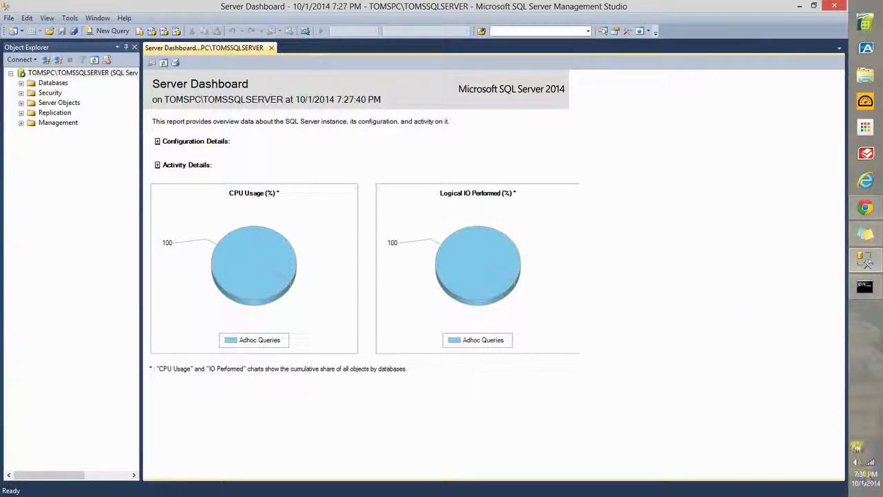
pyautogui.click(856, 448)
pyautogui.rightClick(774, 450)
pyautogui.click(716, 384)
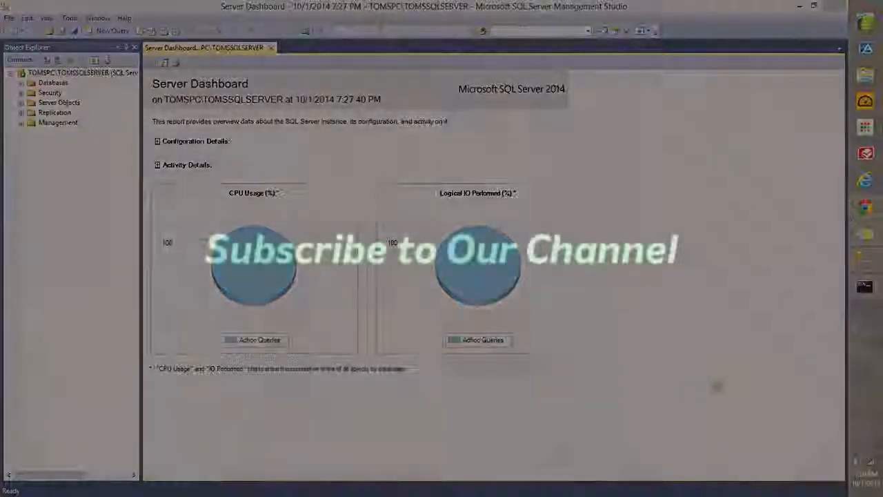